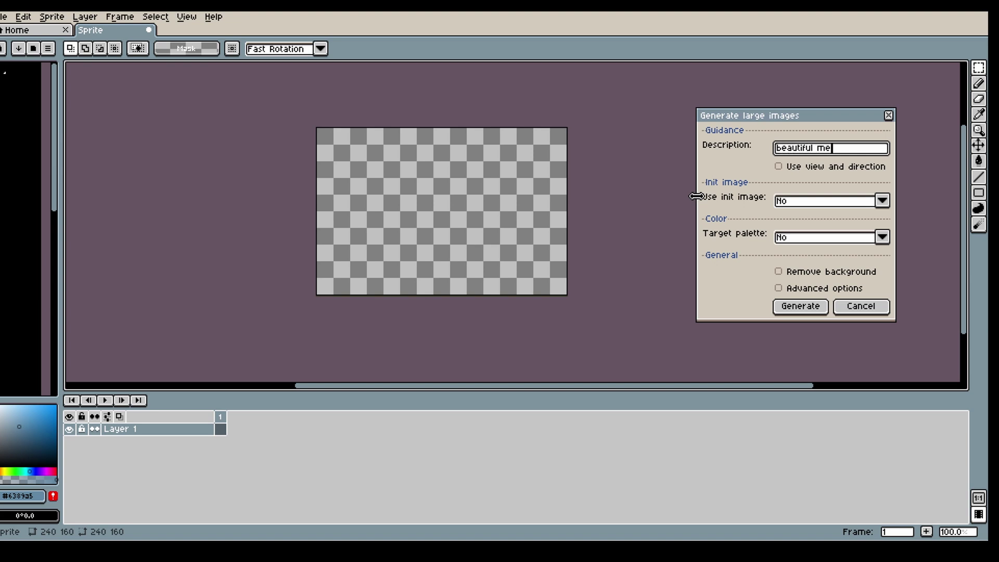
- Generate a large image from the description "beautiful meadow" and undo its last generation update
type("w")
left_click(789, 306)
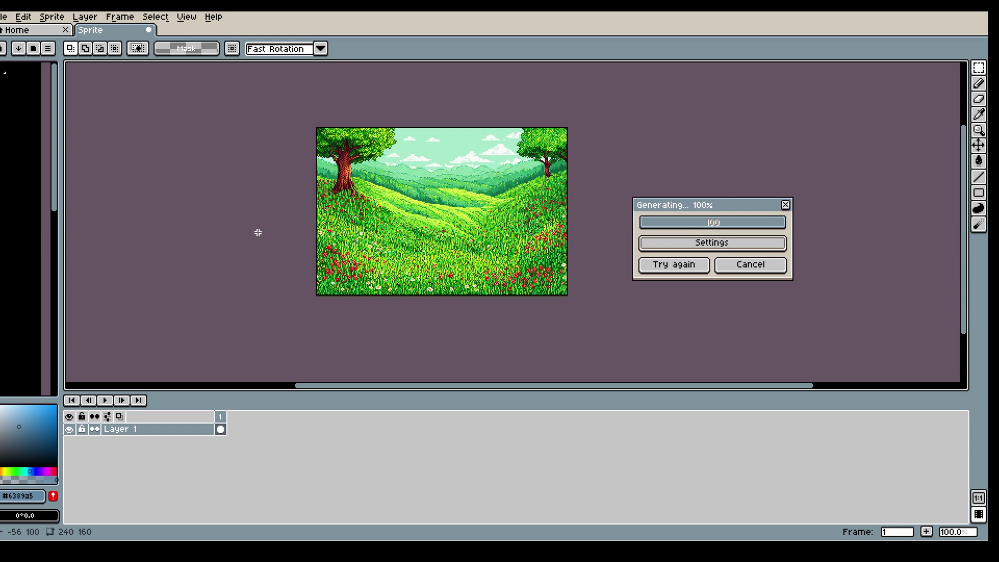
left_click(676, 290)
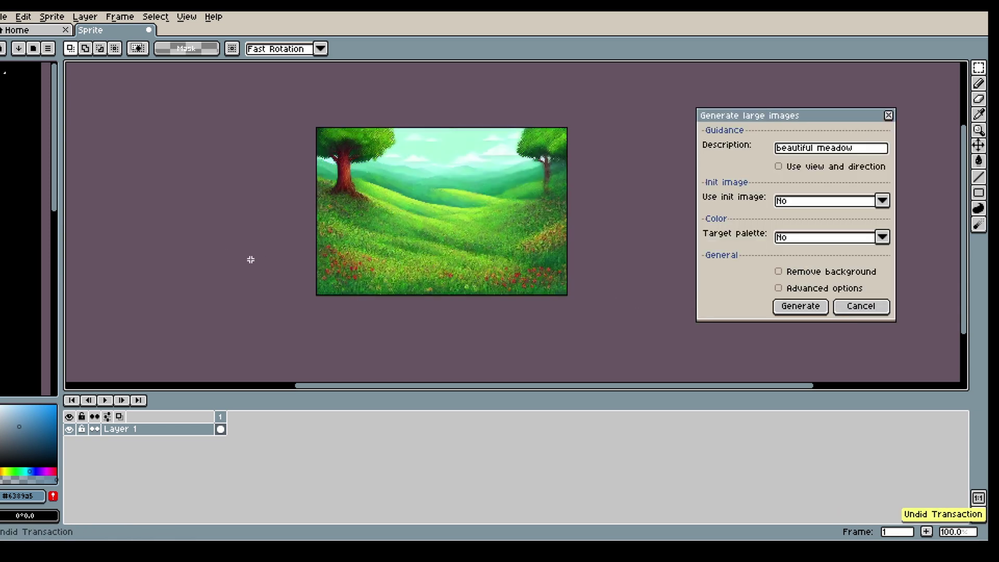
key("ctrl+y")
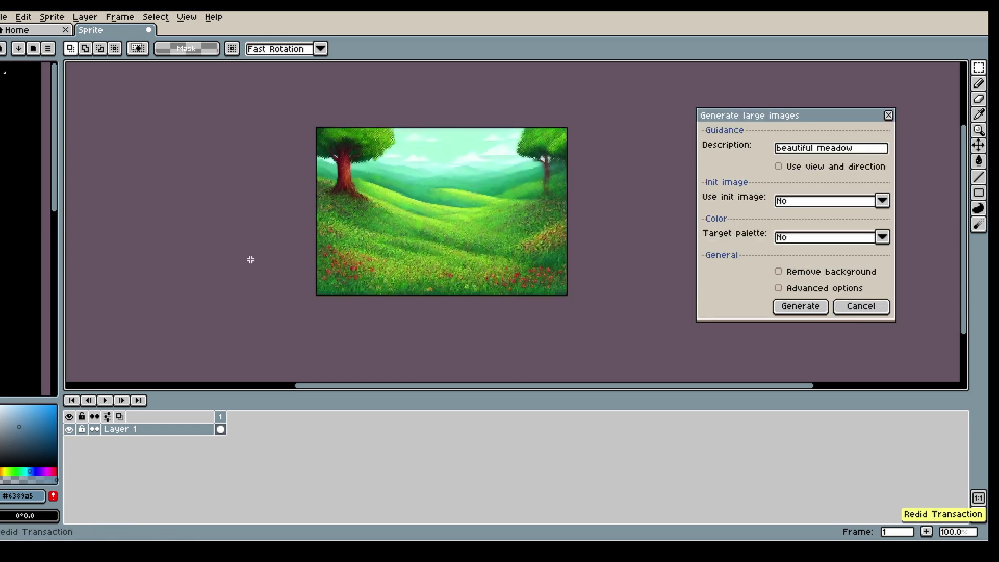
- Regenerate the meadow using the current picture as init image with a strength of 300
left_click(812, 201)
left_click(812, 217)
left_click(813, 203)
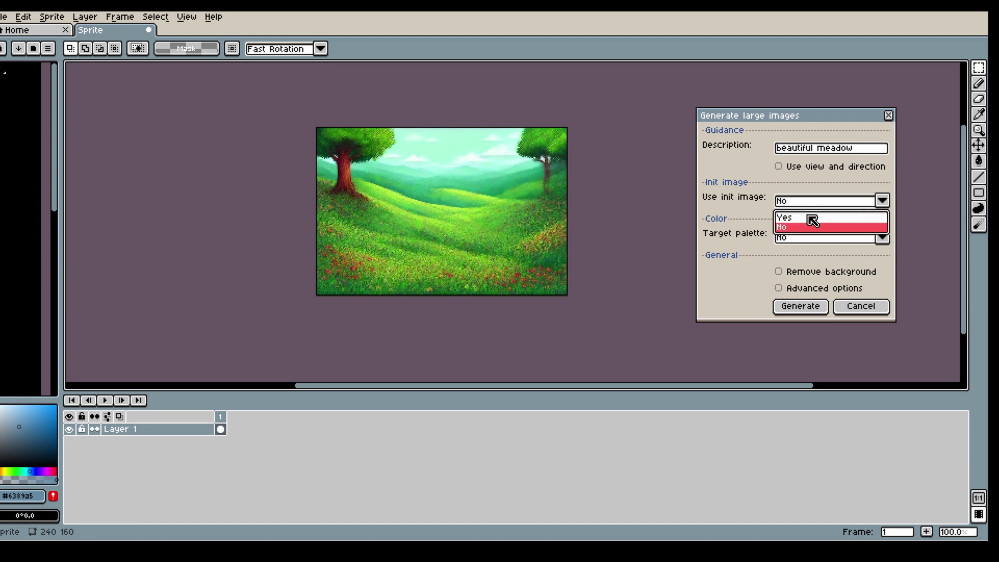
left_click(815, 217)
left_click(821, 300)
left_click_drag(819, 299, 836, 302)
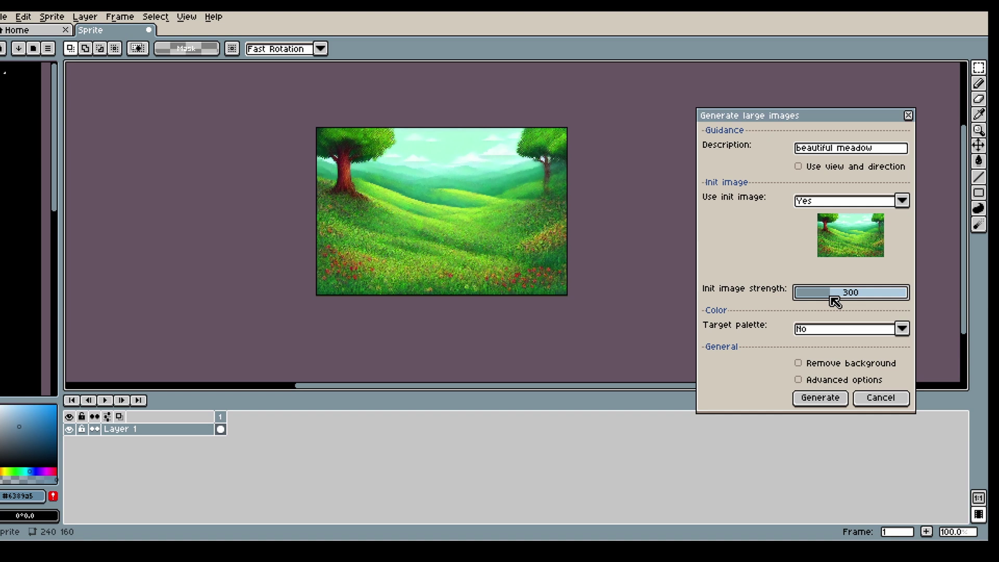
left_click(811, 401)
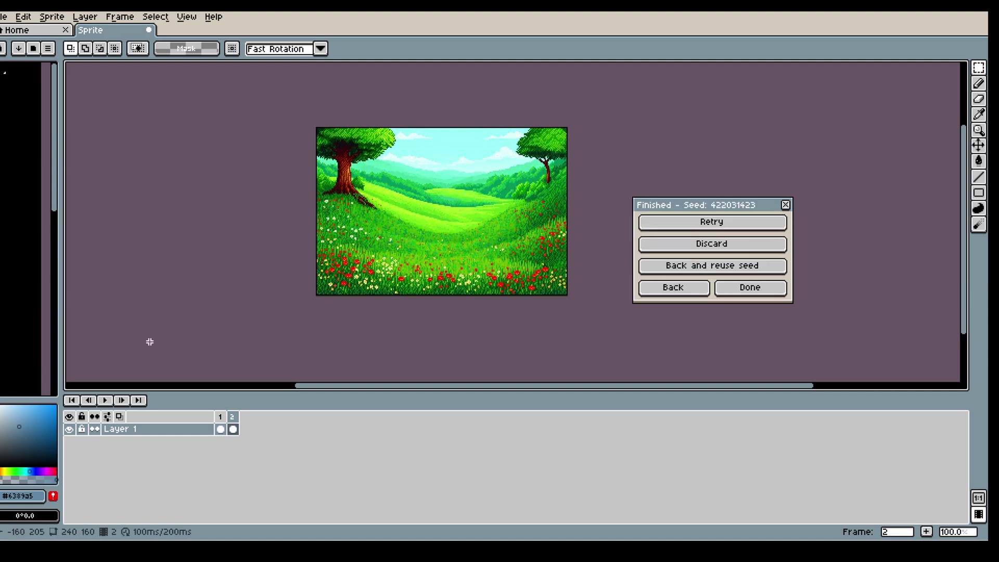
- Delete frame 1 with the earlier image and leave the large image generator
left_click(223, 420)
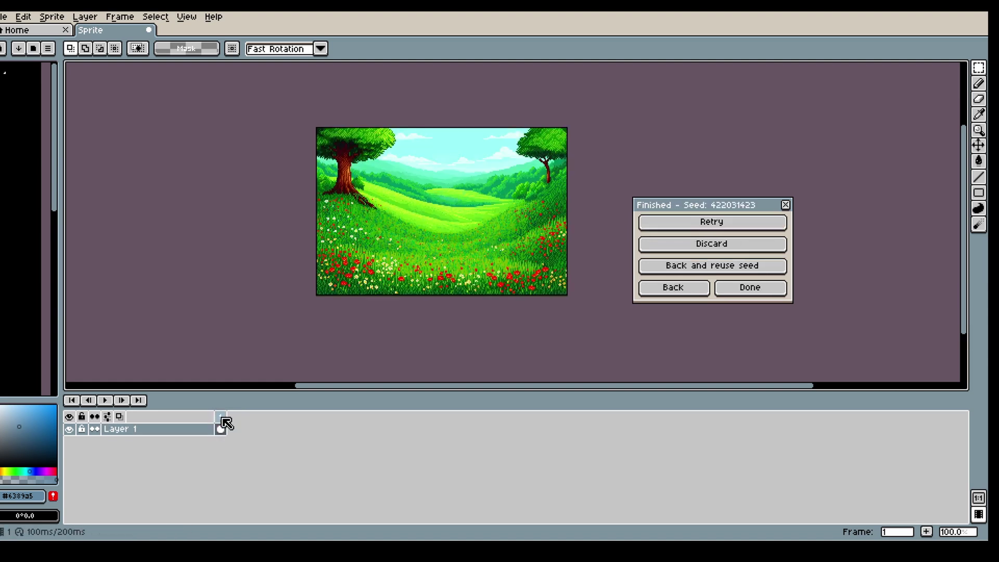
left_click(676, 288)
left_click(887, 404)
- Extend the canvas on its right side to a size of 320 × 160 px
left_click(52, 17)
left_click(89, 83)
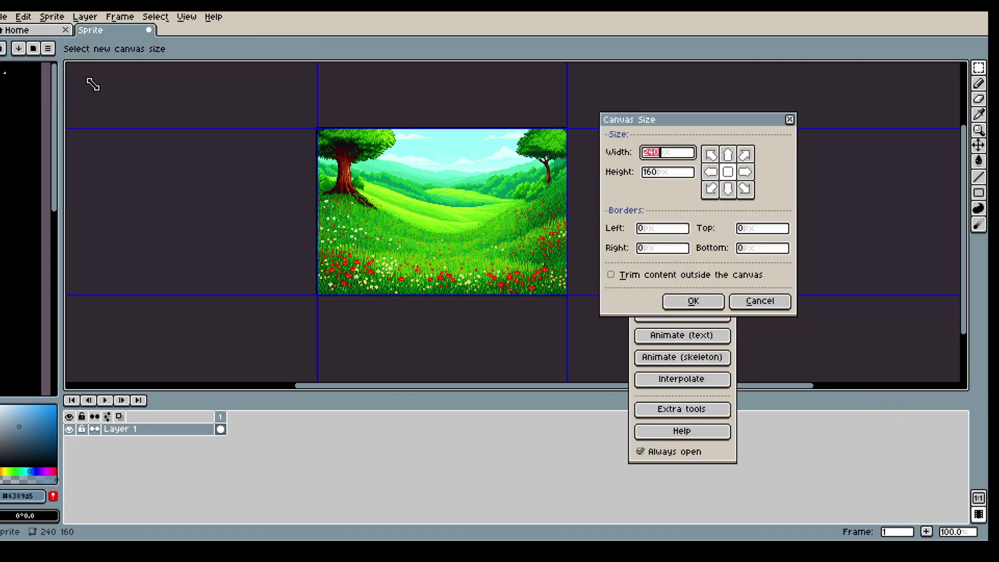
left_click_drag(429, 166, 380, 154)
left_click_drag(517, 222, 555, 252)
key("minus")
left_click(693, 301)
- Start an inpainting generation and enter the description "beautiful meadow"
left_click(683, 255)
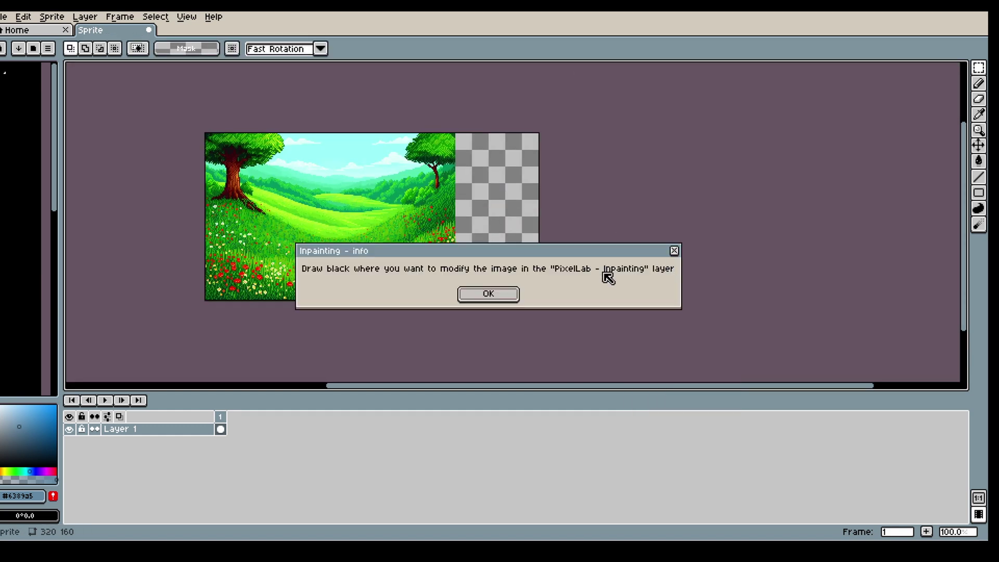
left_click(488, 294)
left_click(778, 258)
type("beautiful meadow")
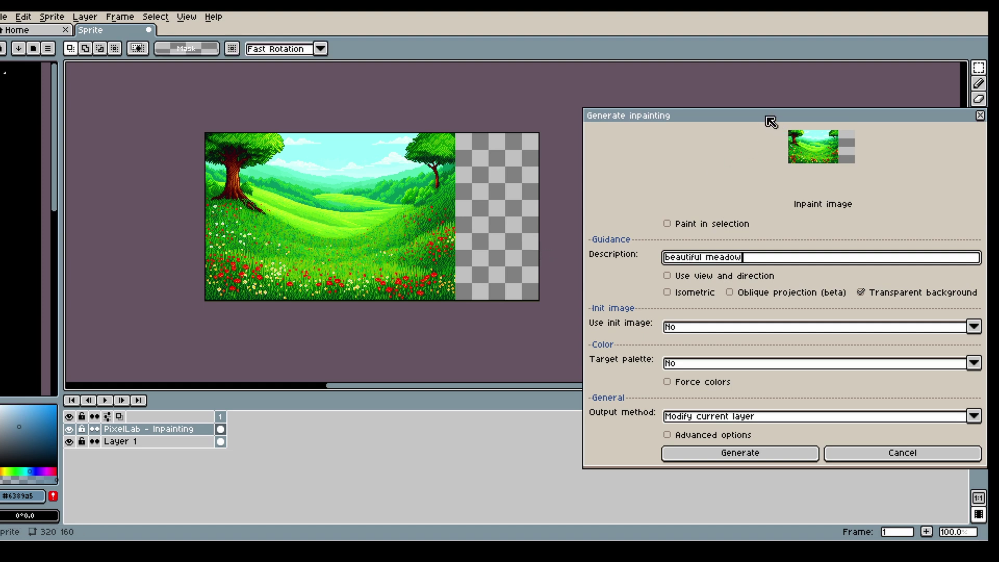
mouse_move(765, 116)
left_mouse_down()
mouse_move(720, 90)
mouse_move(730, 94)
left_mouse_up()
- Enable painting in the selection and select the right 200 × 160 px of the canvas, including the empty area
left_click(676, 198)
mouse_move(304, 125)
left_mouse_down()
mouse_move(542, 320)
mouse_move(525, 291)
left_mouse_up()
left_click_drag(330, 111, 542, 324)
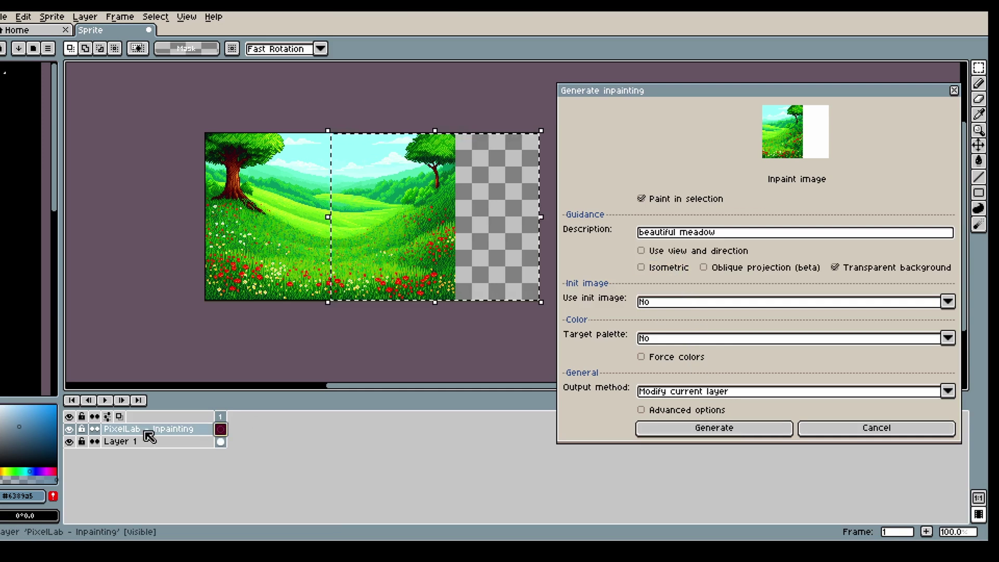
- Mask the empty right part of the canvas with a filled black rectangle on the PixelLab - Inpainting layer
key("b")
left_click(981, 194)
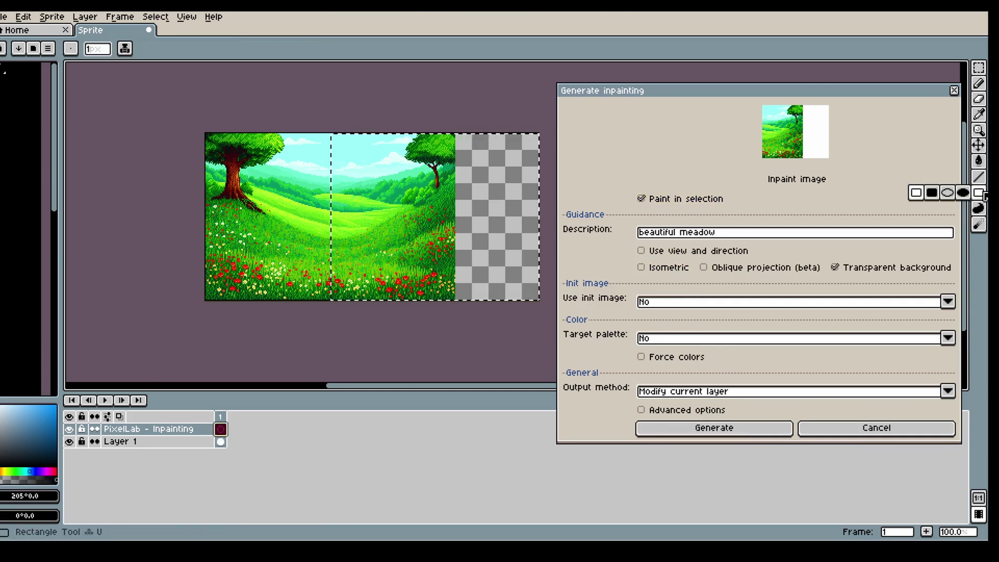
left_click(932, 194)
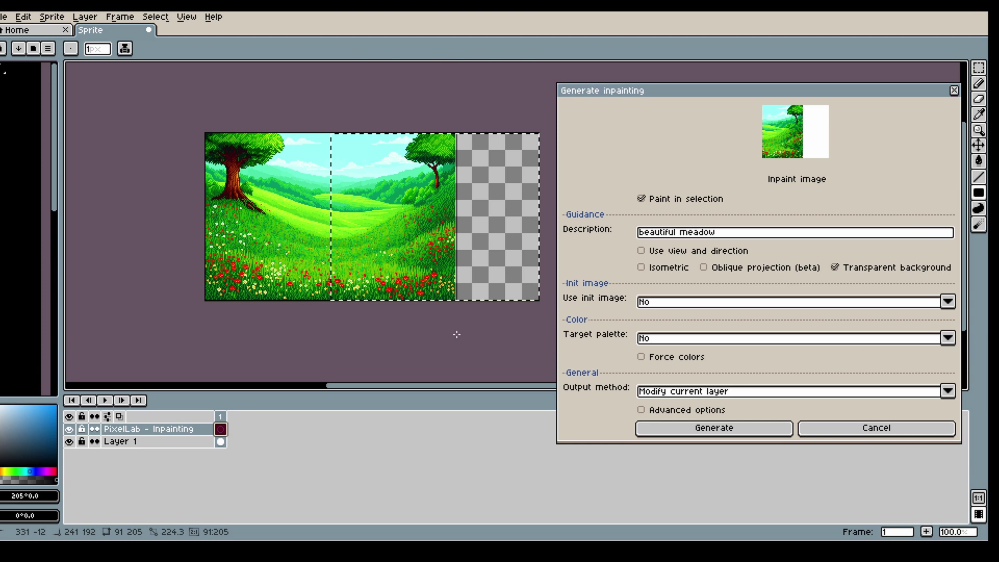
left_click_drag(550, 120, 454, 336)
scroll(471, 152, "up", 3)
scroll(426, 181, "down", 3)
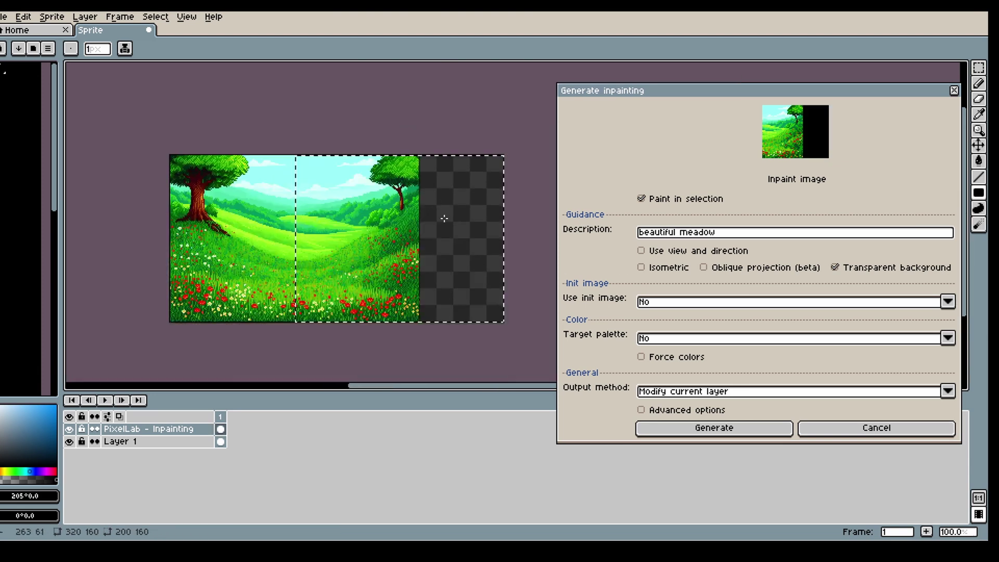
- Generate the inpainting for the masked area and hide the PixelLab - Inpainting layer
left_click(745, 428)
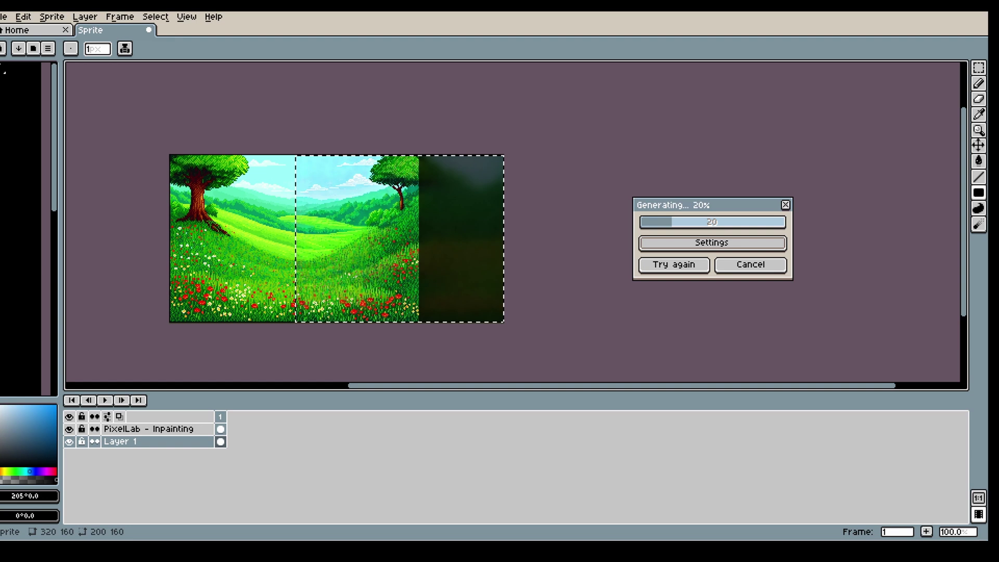
left_click(70, 430)
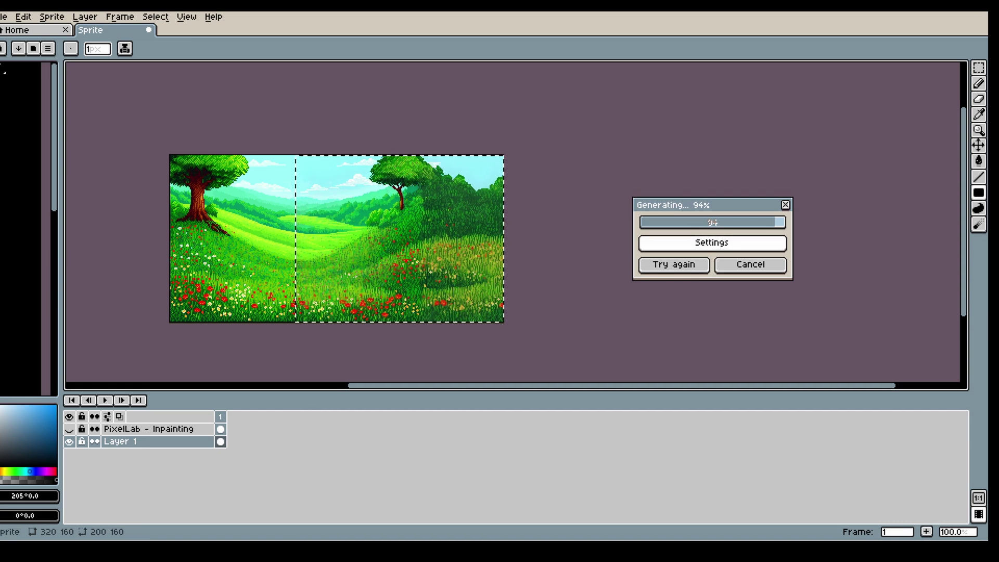
- Turn off Transparent background in the inpainting settings and cancel the running generation
left_click(712, 242)
left_click(876, 275)
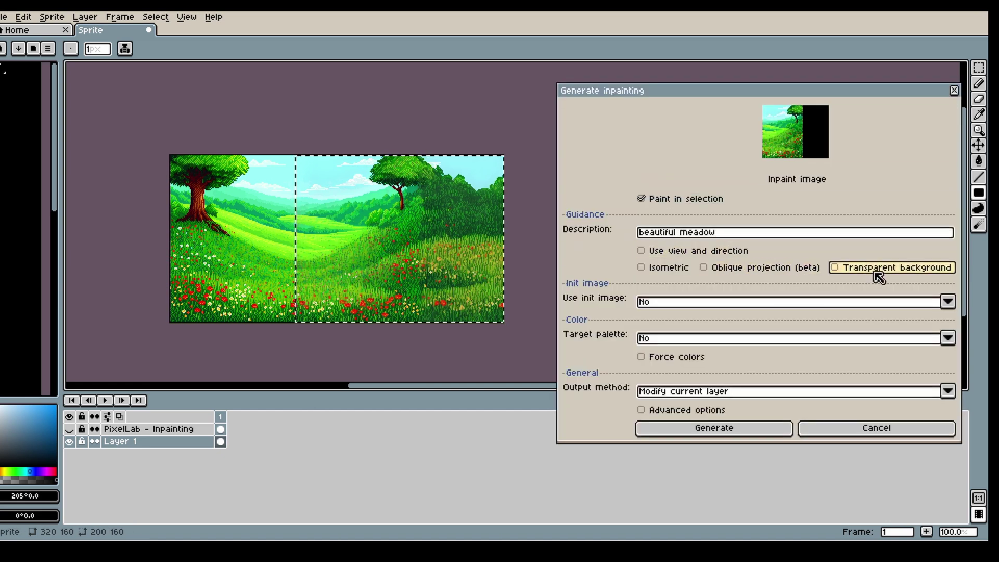
left_click_drag(789, 92, 727, 264)
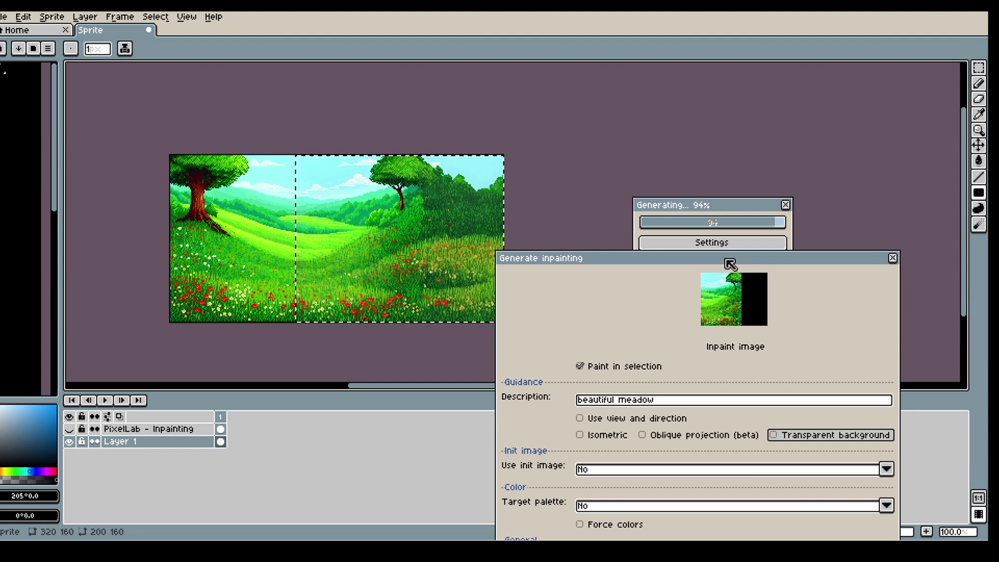
left_click_drag(740, 208, 741, 173)
left_click(770, 234)
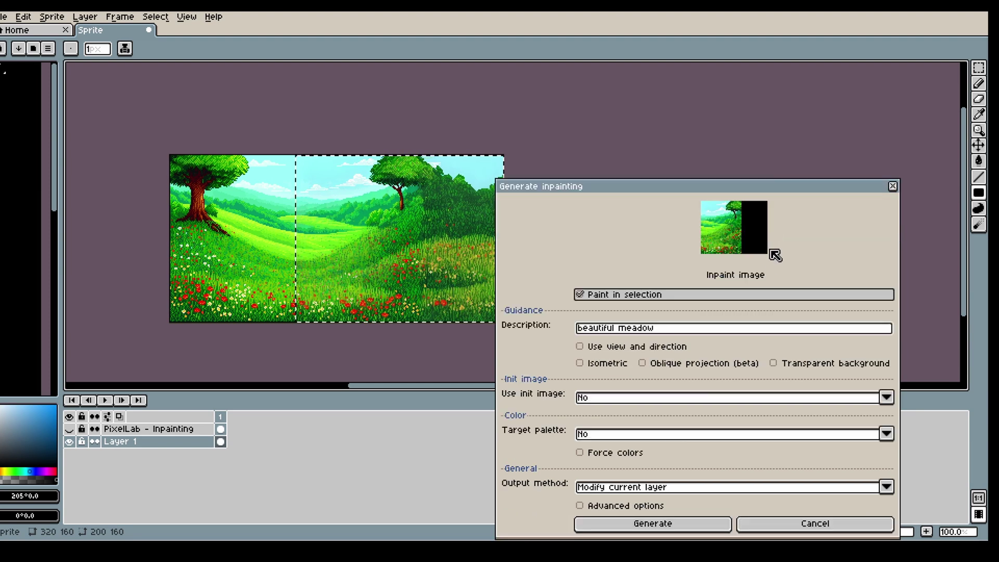
- Paint over the dark foliage beside the right tree's crown with sampled sky blue, using a 10 px pencil on Layer 1
scroll(491, 208, "up", 1)
scroll(452, 212, "down", 1)
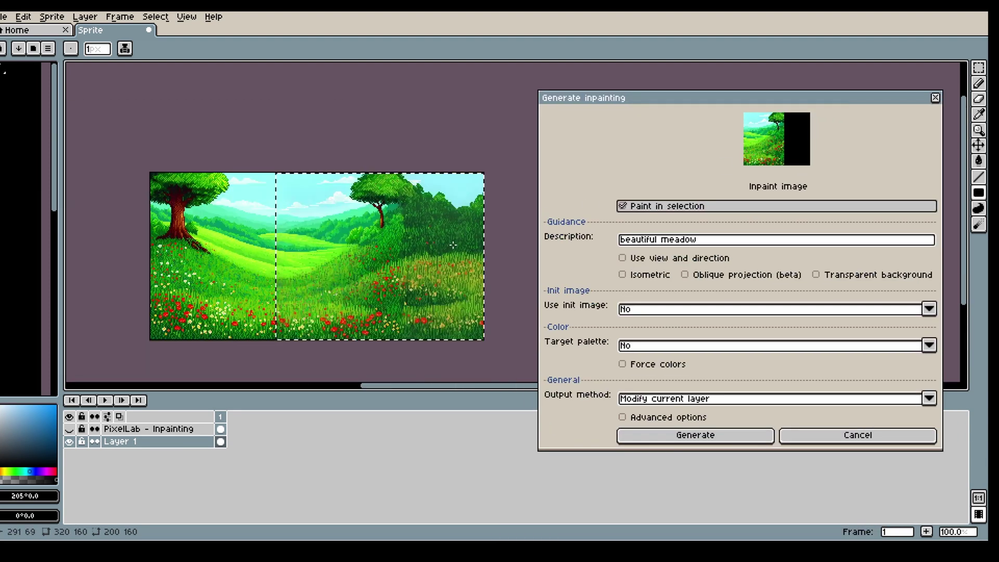
scroll(453, 234, "up", 1)
scroll(457, 277, "down", 1)
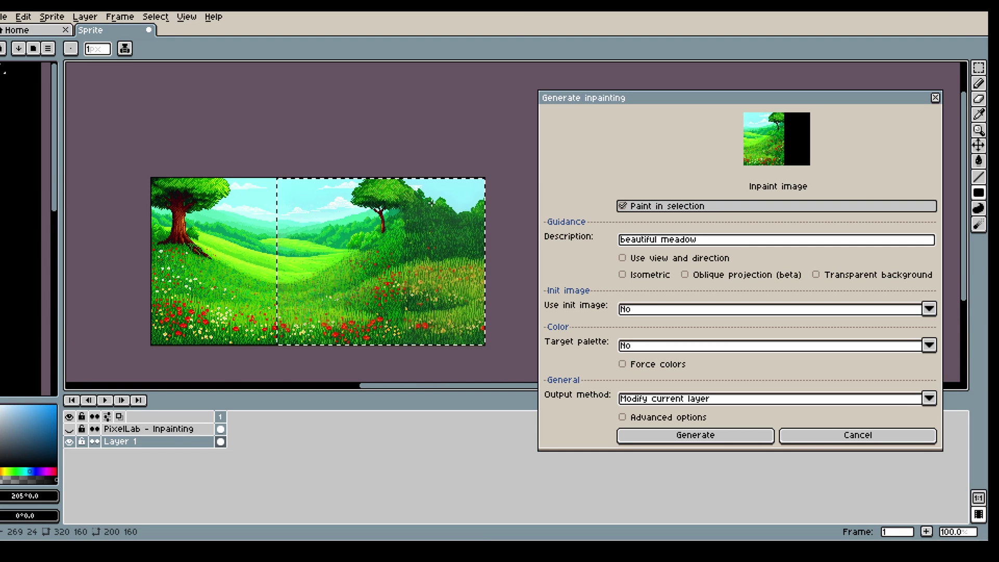
key("i")
left_click(436, 193)
key("b")
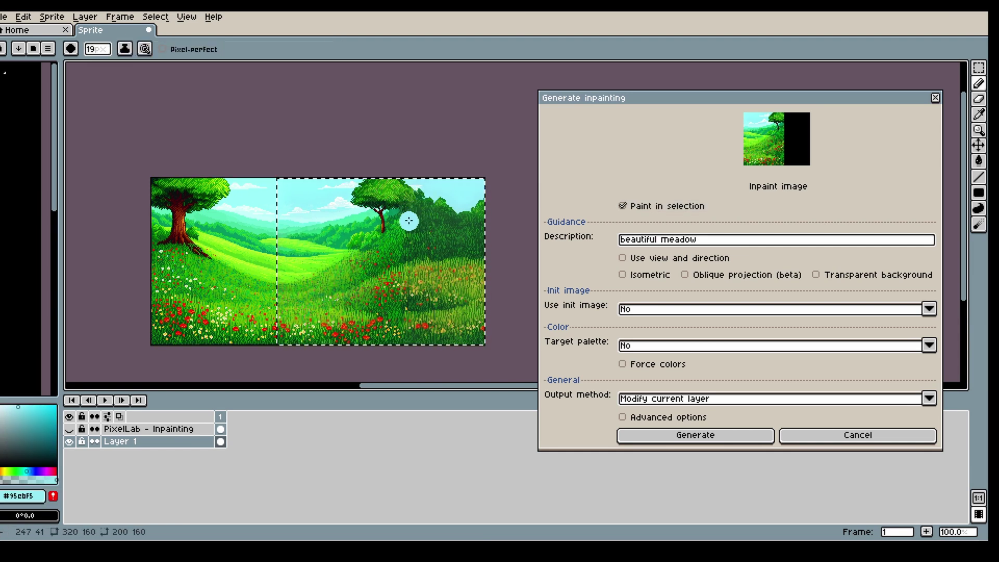
key("minus")
key("minus")
key("minus")
key("minus")
key("minus")
key("minus")
key("minus")
key("minus")
key("minus")
left_click(419, 189)
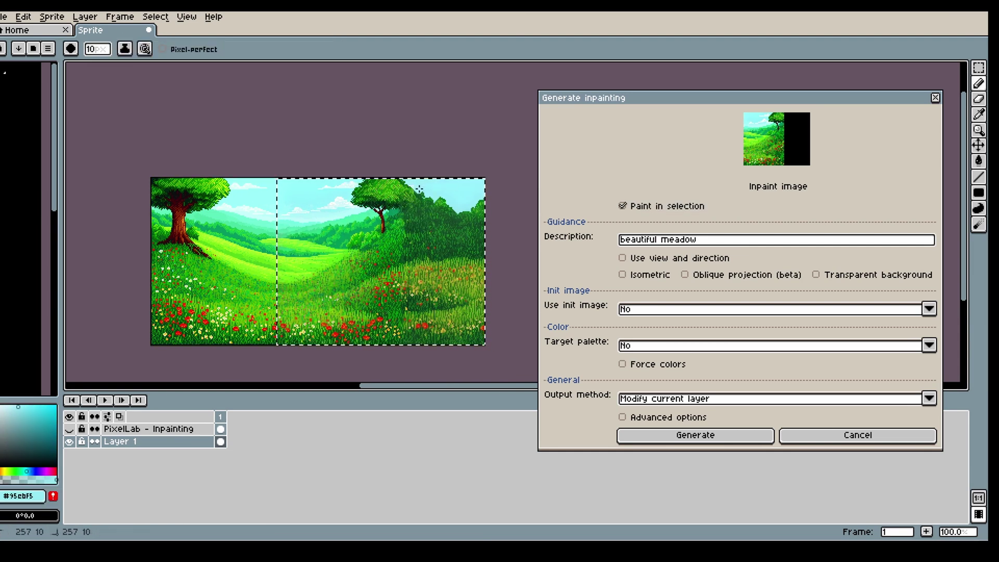
mouse_move(419, 189)
left_mouse_down()
mouse_move(421, 207)
mouse_move(403, 215)
mouse_move(445, 204)
left_mouse_up()
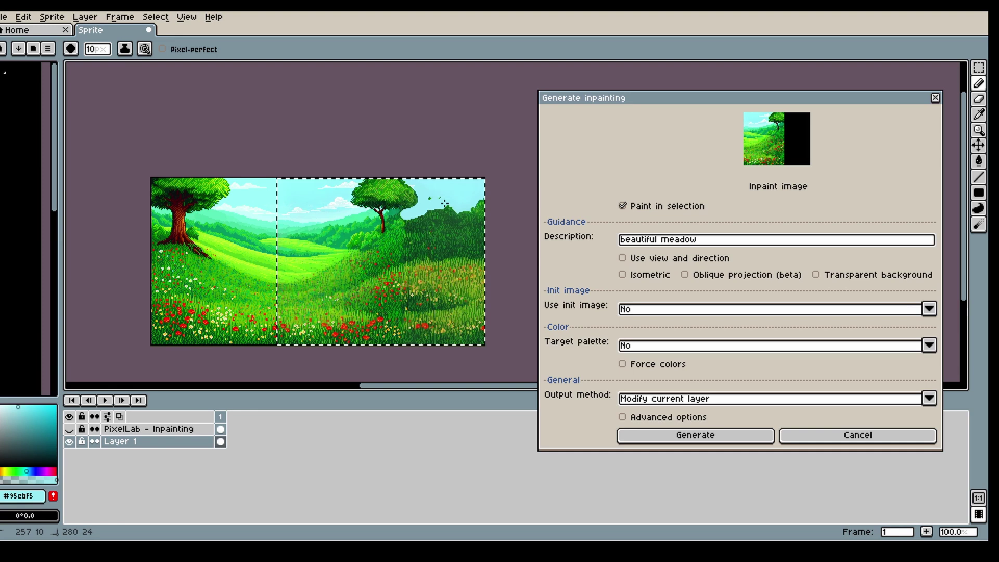
- Show the inpainting mask layer and regenerate the masked area with the current picture as init image at strength 300
left_click(71, 429)
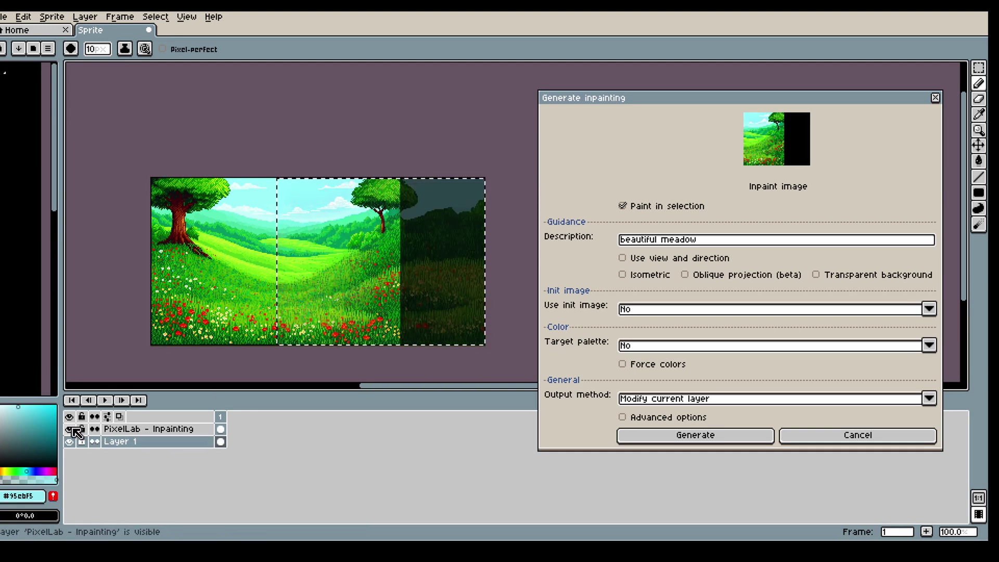
scroll(391, 214, "up", 3)
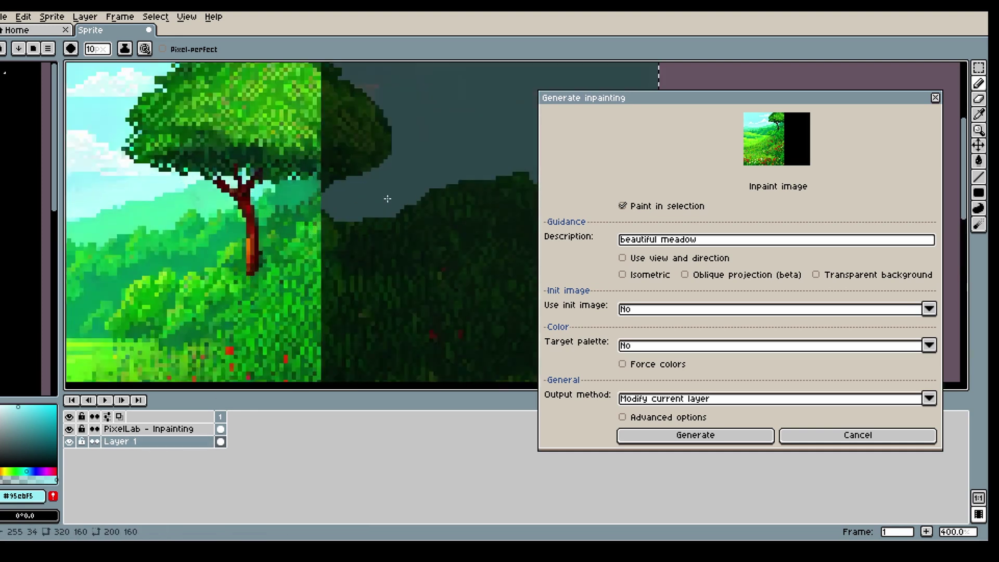
scroll(388, 198, "down", 3)
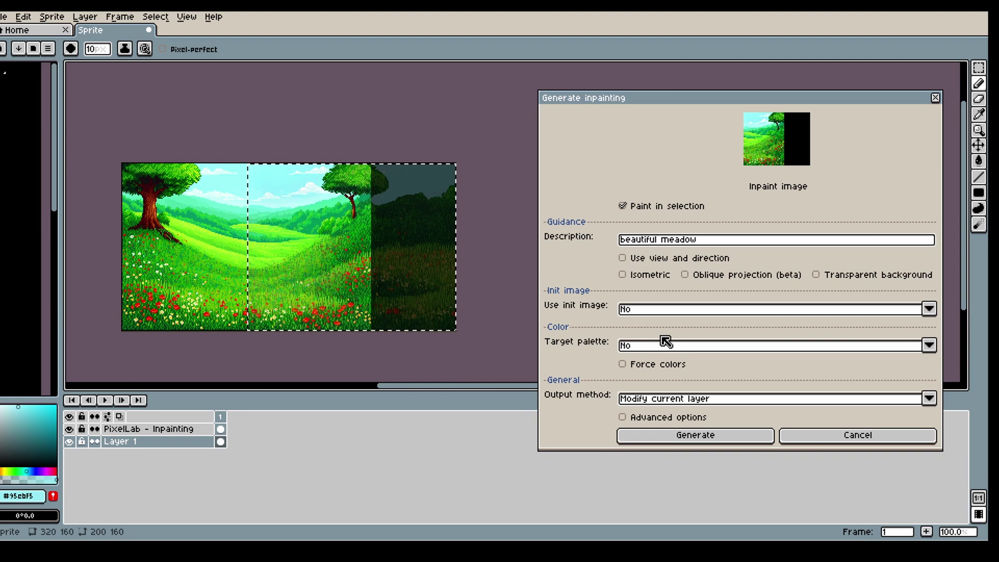
left_click(639, 310)
left_click(638, 327)
left_click_drag(731, 397, 734, 400)
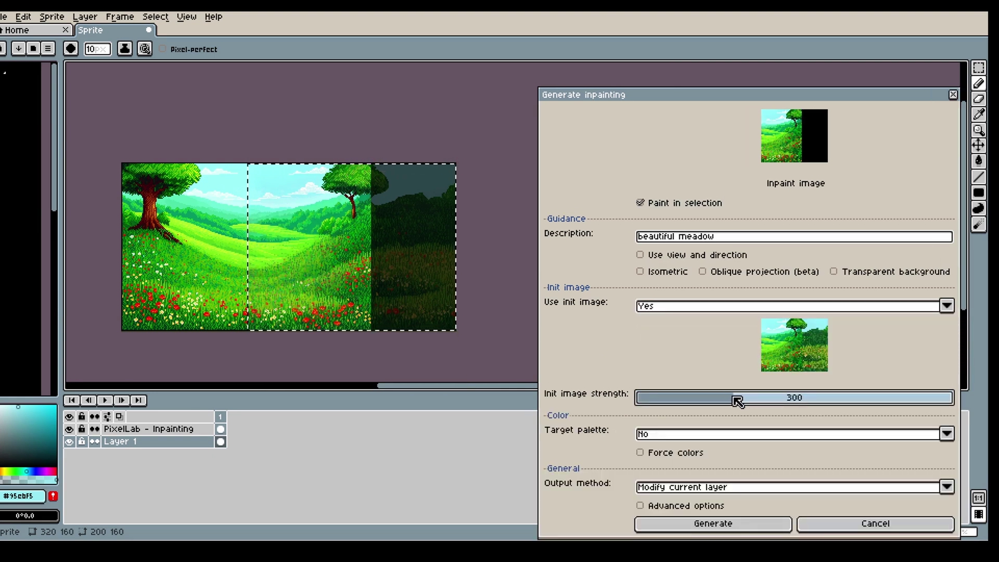
left_click(725, 526)
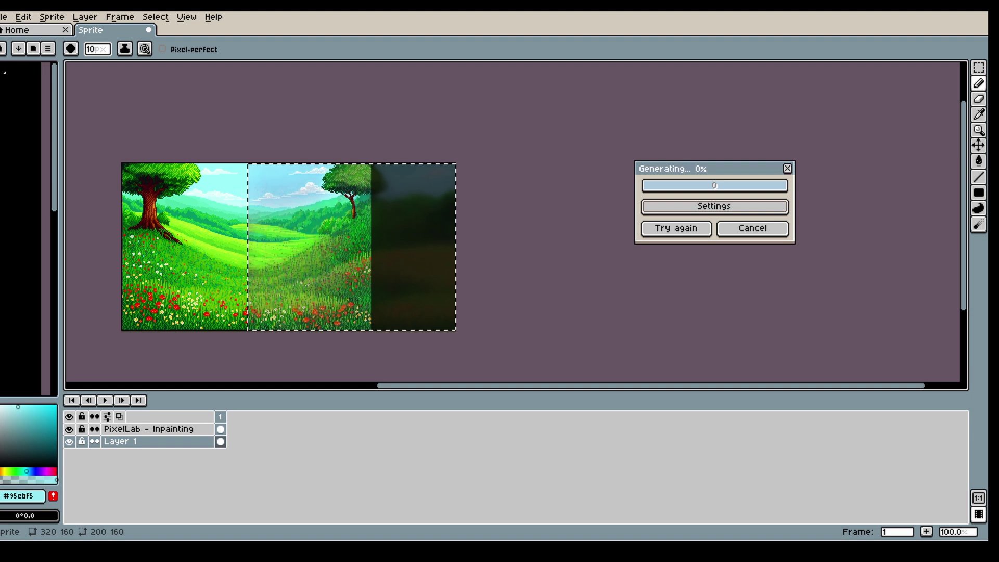
- Hide the PixelLab - Inpainting layer and clear the selection on the canvas
left_click(70, 429)
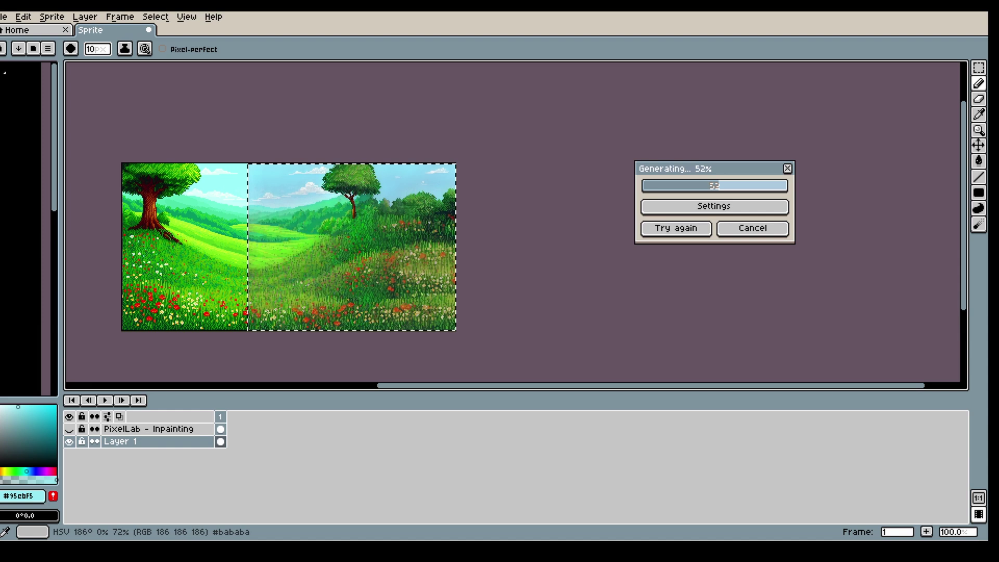
left_click(687, 206)
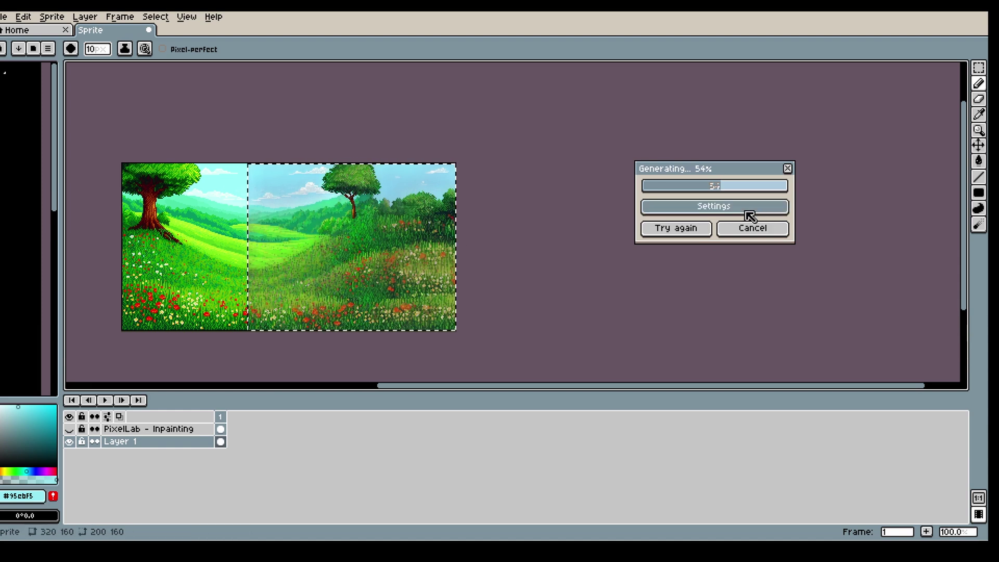
left_click(959, 95)
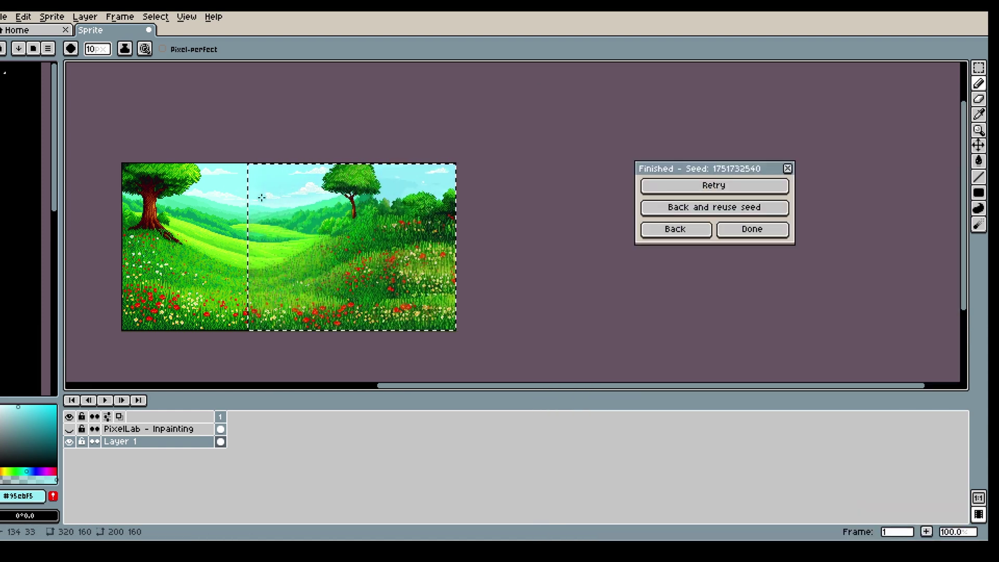
left_click(978, 68)
left_click(522, 161)
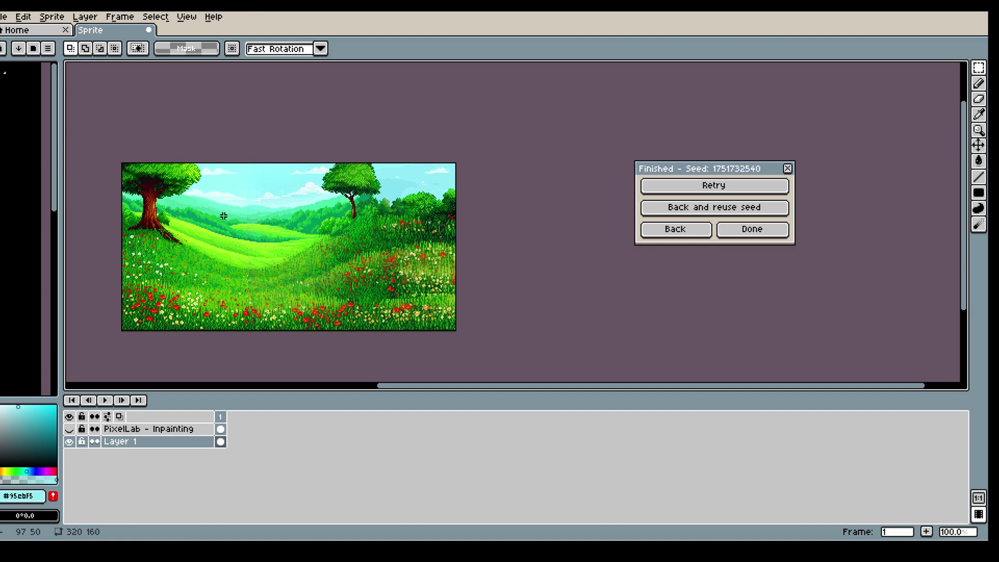
- Paint a distant hill between the right tree and the bushes on Layer 1 in sampled green #50d8a7, with the inpainting mask layer shown
scroll(380, 198, "up", 2)
scroll(269, 212, "down", 1)
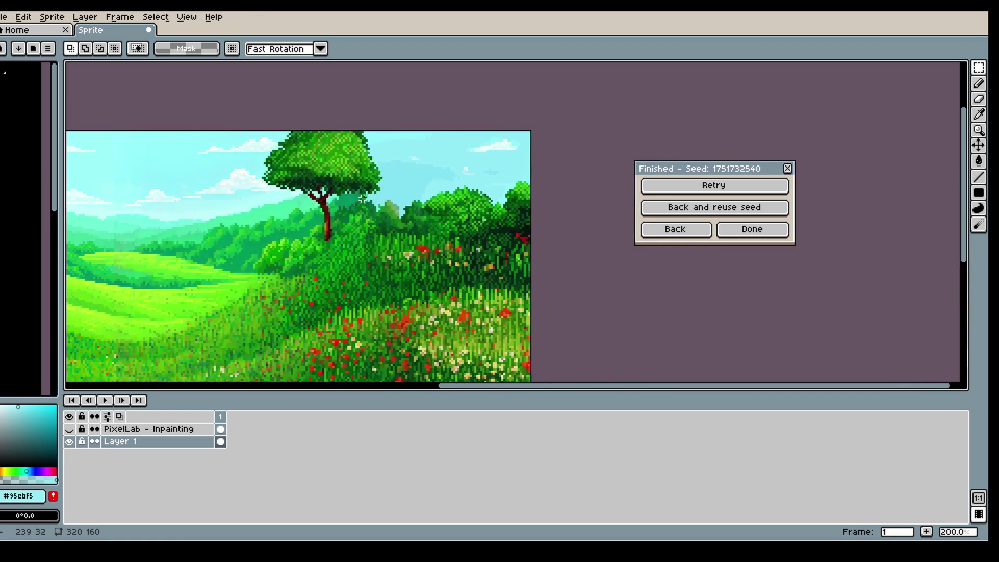
scroll(269, 212, "up", 1)
key("i")
left_click(264, 217)
key("b")
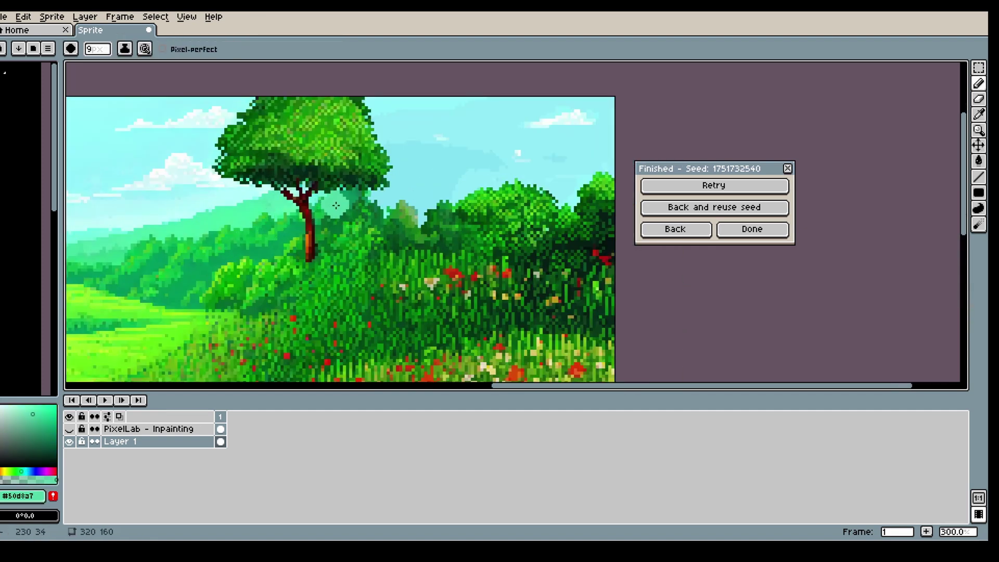
scroll(337, 205, "down", 1)
left_click(69, 429)
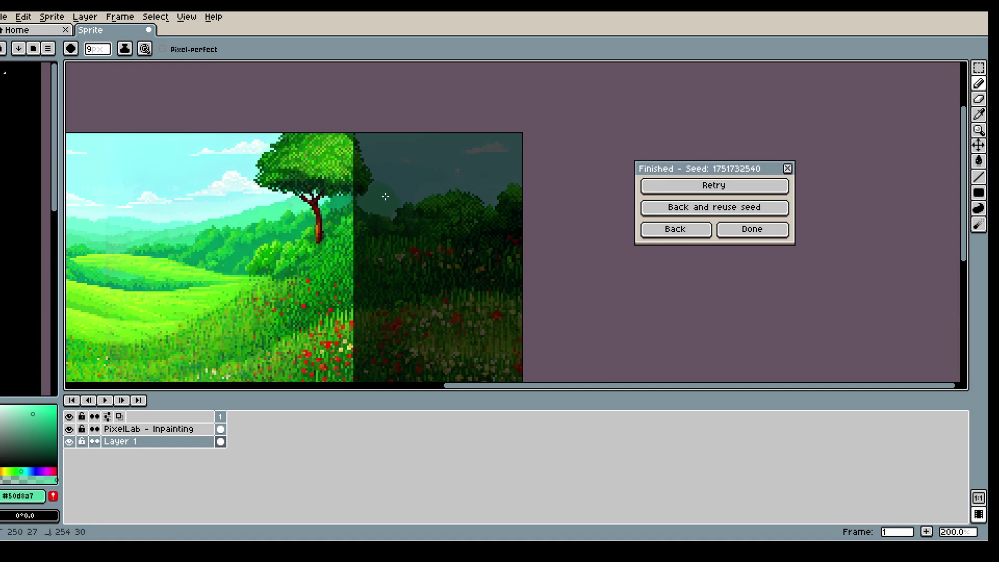
scroll(422, 254, "down", 4)
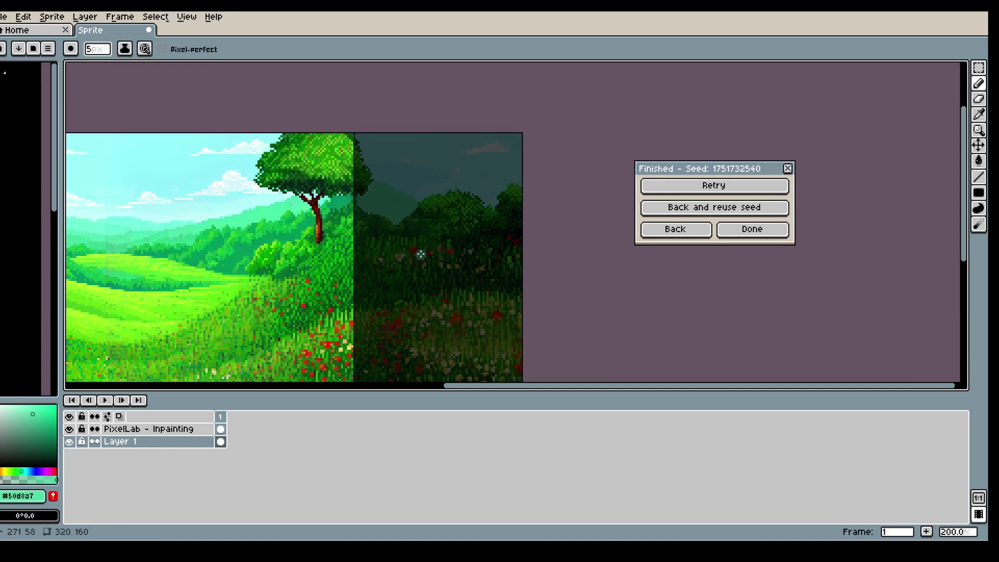
scroll(457, 257, "down", 2)
scroll(418, 291, "up", 1)
- Reopen the inpainting settings, select the right half of the picture, and regenerate its masked area with init image strength 300
left_click(651, 235)
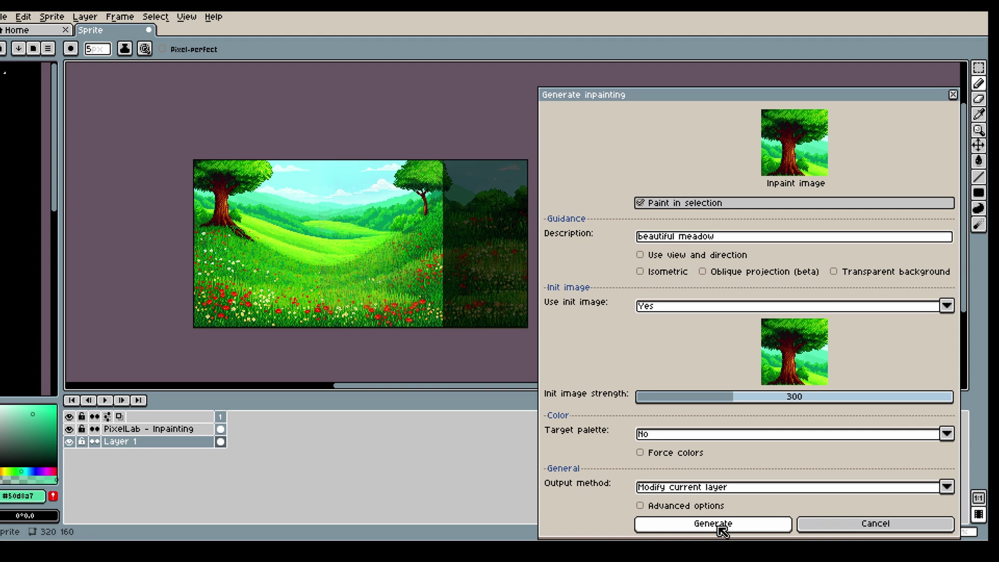
left_click_drag(339, 147, 526, 328)
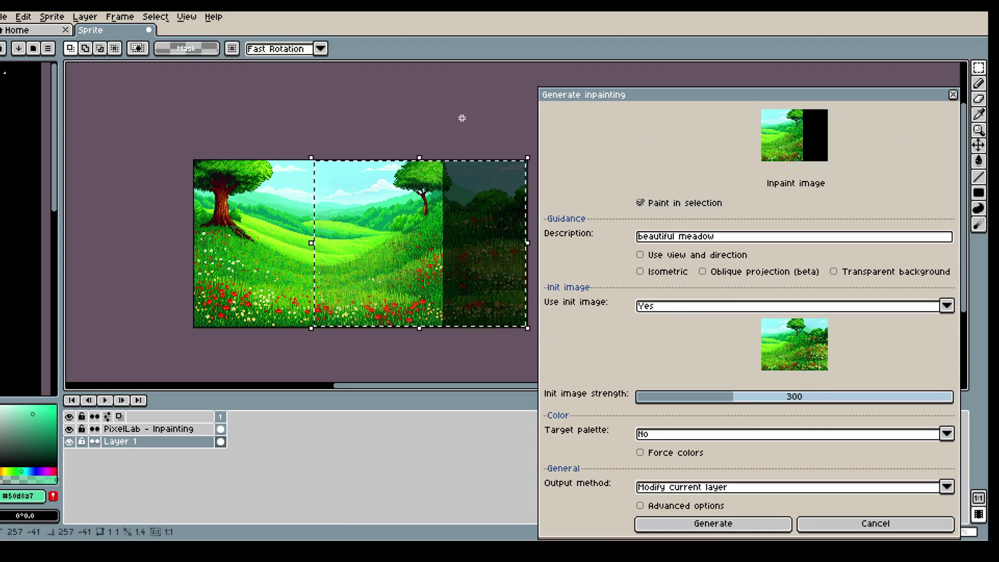
left_click_drag(353, 158, 528, 329)
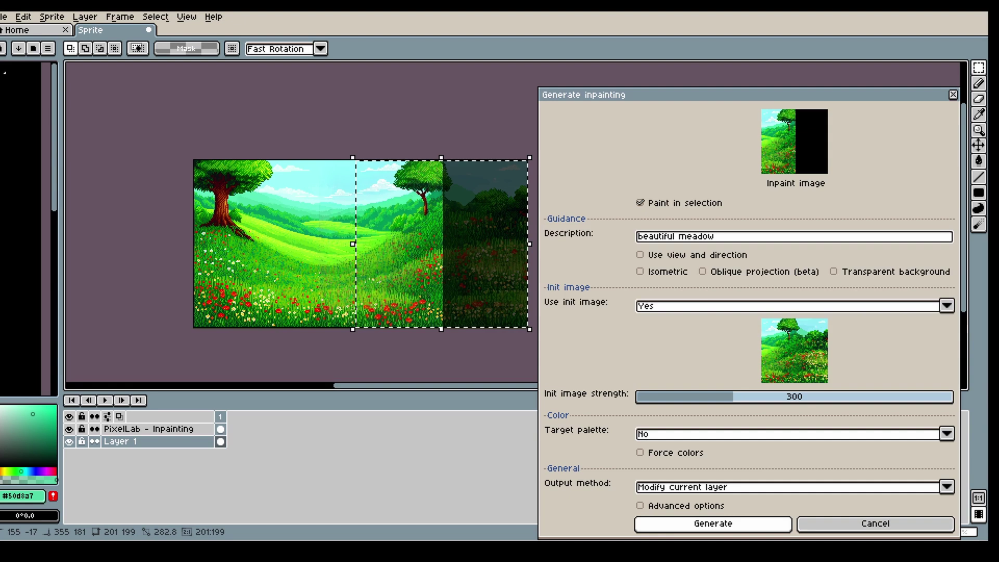
left_click(695, 525)
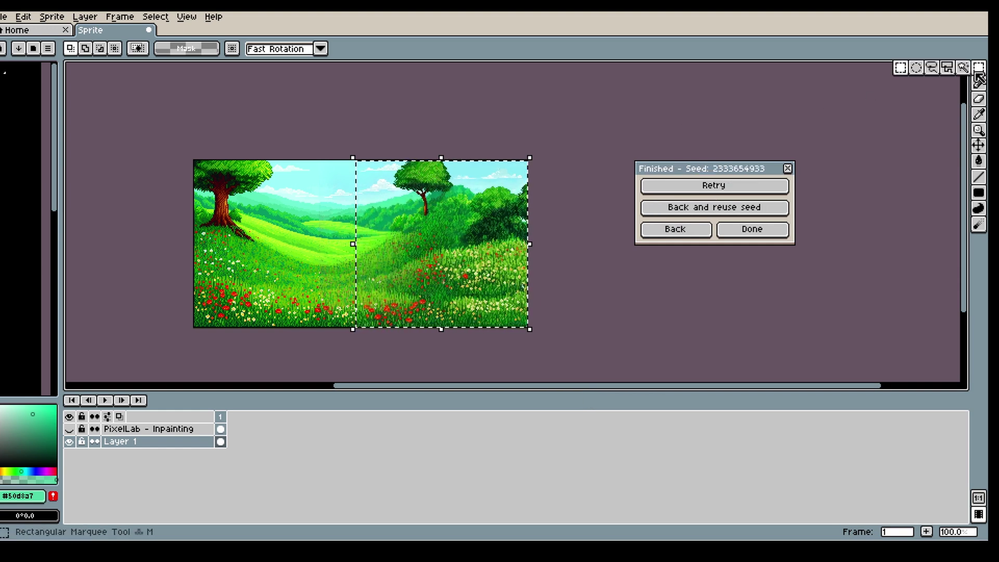
- Clear the selection and widen the canvas to 420 px, adding the extra 100 px on the picture's left side
left_click(643, 117)
left_click(52, 17)
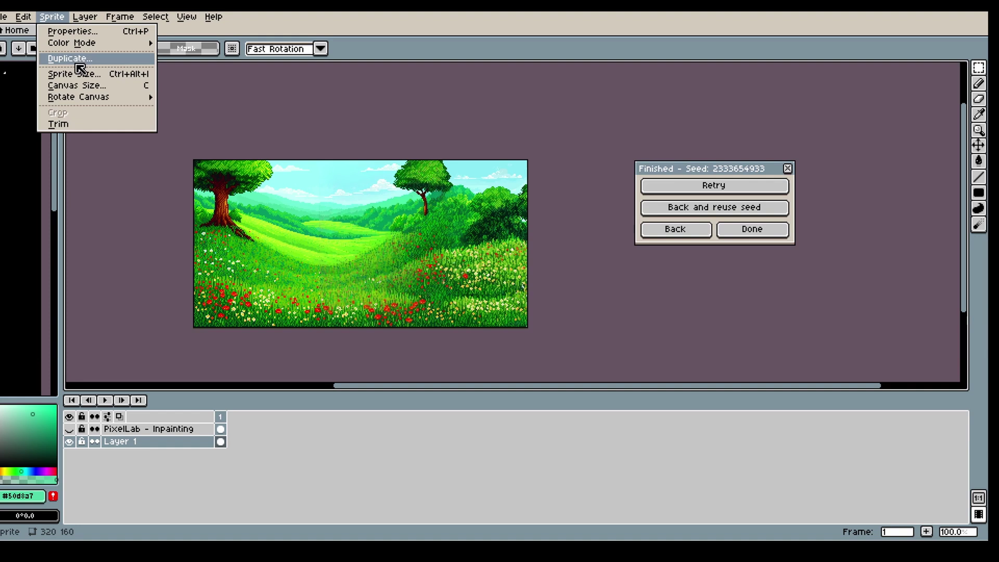
left_click(60, 88)
scroll(471, 270, "down", 2)
scroll(410, 279, "up", 1)
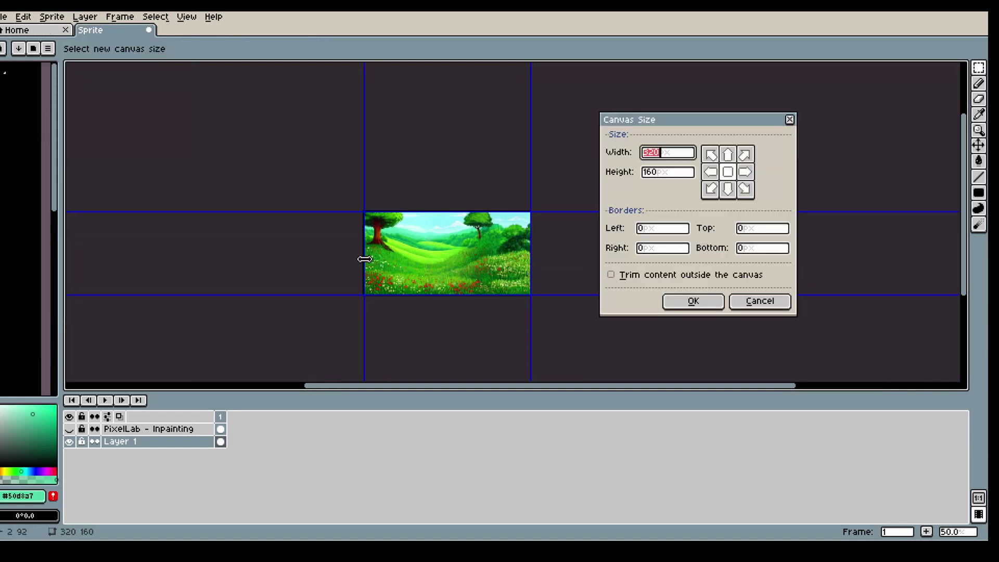
left_click_drag(364, 260, 312, 276)
type("0")
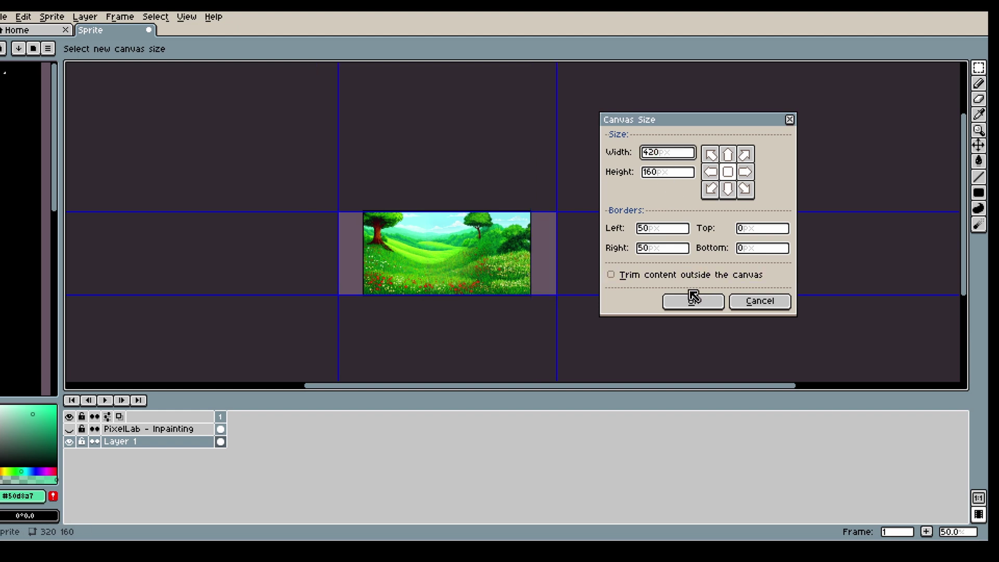
left_click(711, 171)
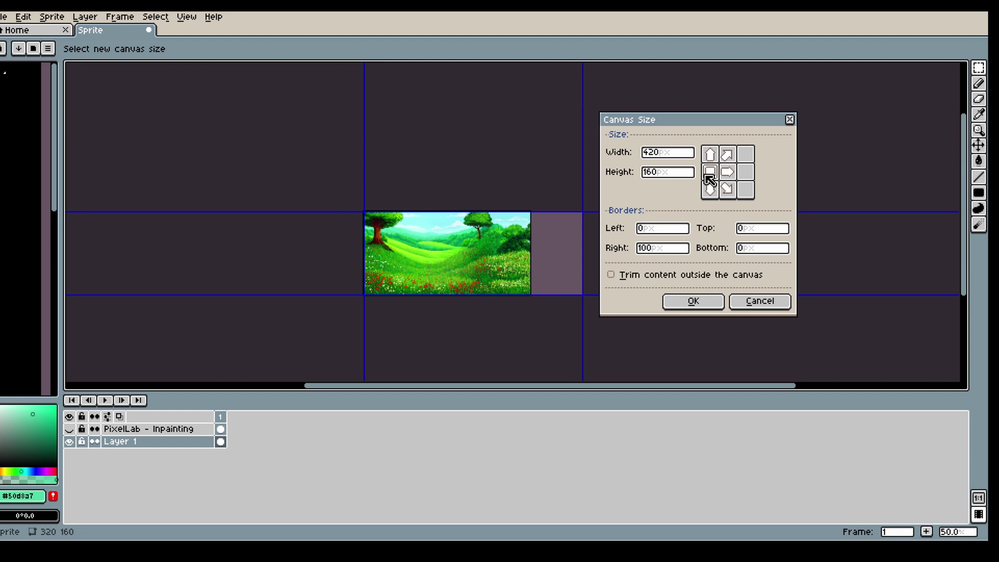
left_click(745, 172)
left_click(693, 301)
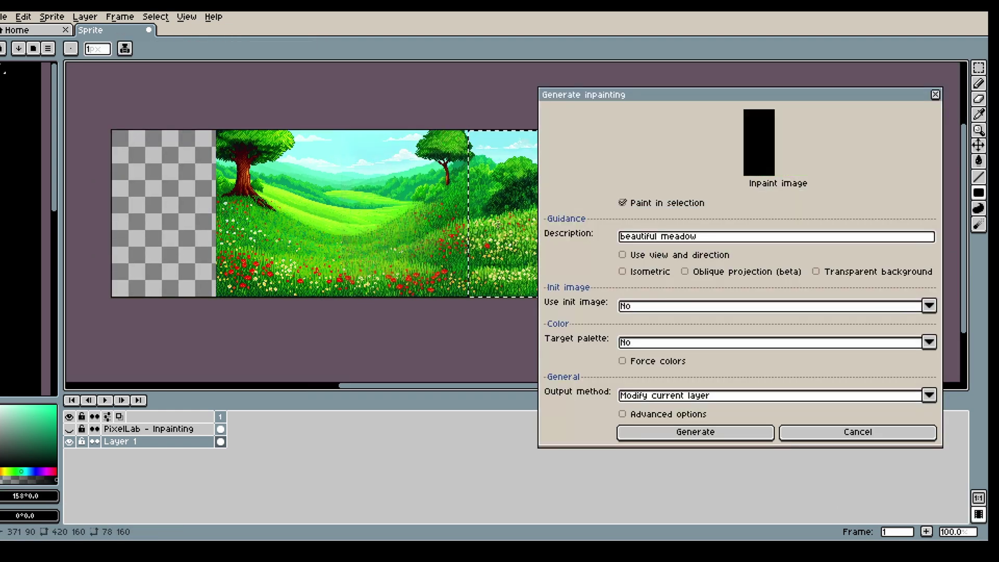
- Copy a strip about 142 × 160 px from the picture's right end, place it partly over the blank left end, and clear the selection
left_click(379, 177)
left_click_drag(697, 98, 731, 91)
left_click(978, 71)
left_click_drag(401, 125, 568, 326)
left_click_drag(503, 263, 129, 263)
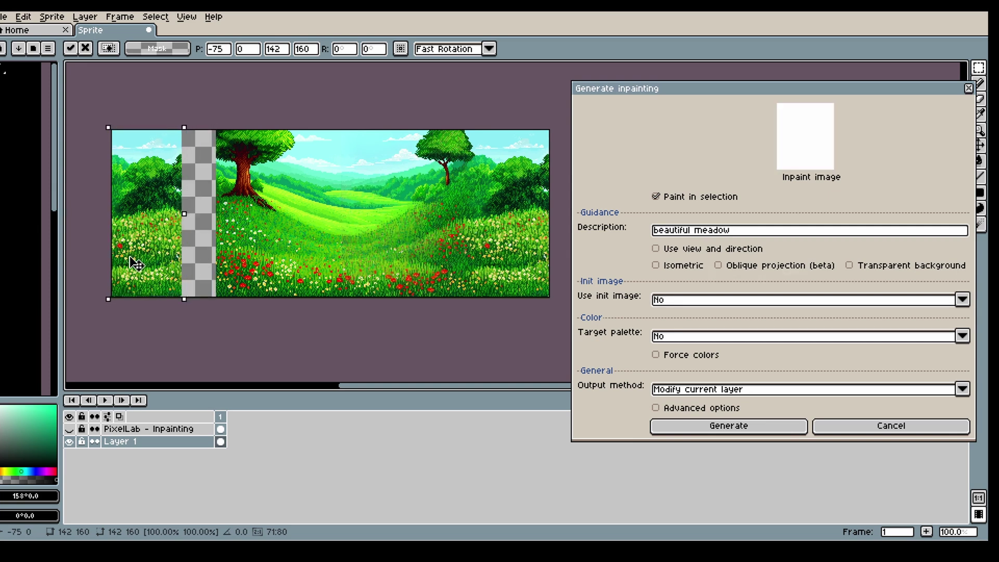
left_click(207, 319)
- Show the PixelLab - Inpainting layer and draw a filled full-height mask rectangle over the transparent gap and the adjoining part of the copied strip
left_click(983, 83)
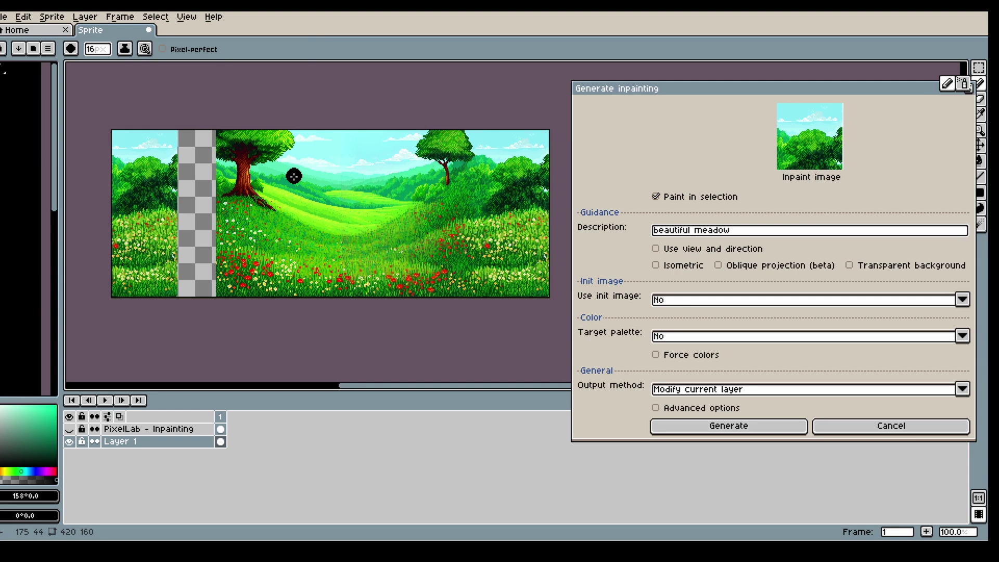
left_click(221, 430)
left_click(69, 429)
left_click_drag(863, 94, 816, 94)
left_click(978, 192)
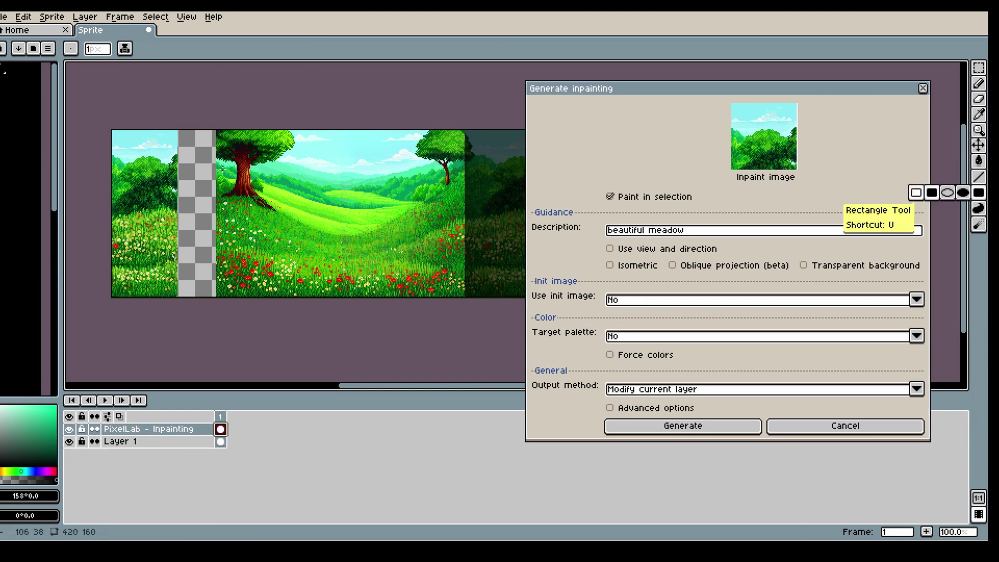
mouse_move(150, 118)
left_mouse_down()
mouse_move(149, 326)
mouse_move(220, 319)
left_mouse_up()
mouse_move(859, 89)
left_mouse_down()
mouse_move(994, 96)
mouse_move(772, 85)
left_mouse_up()
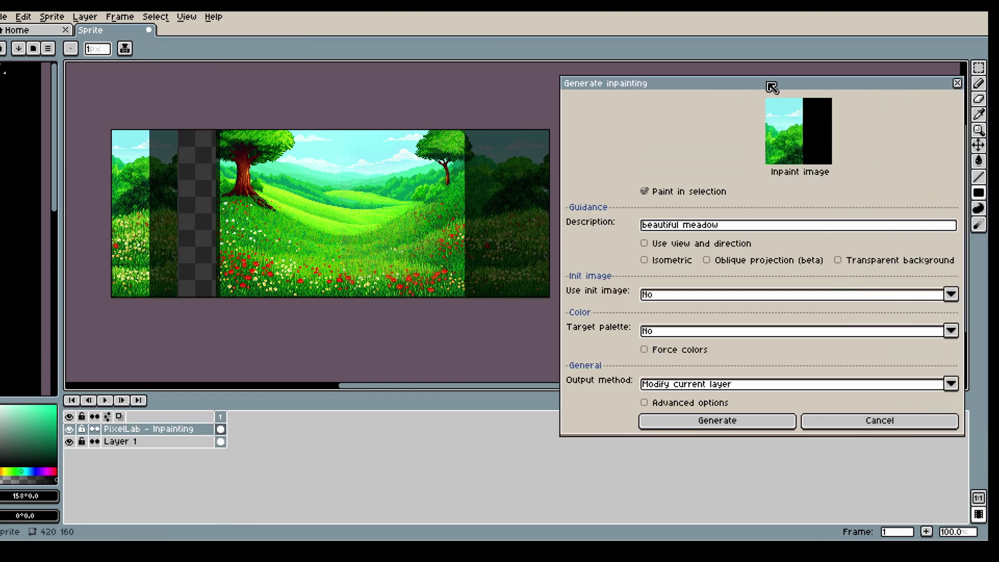